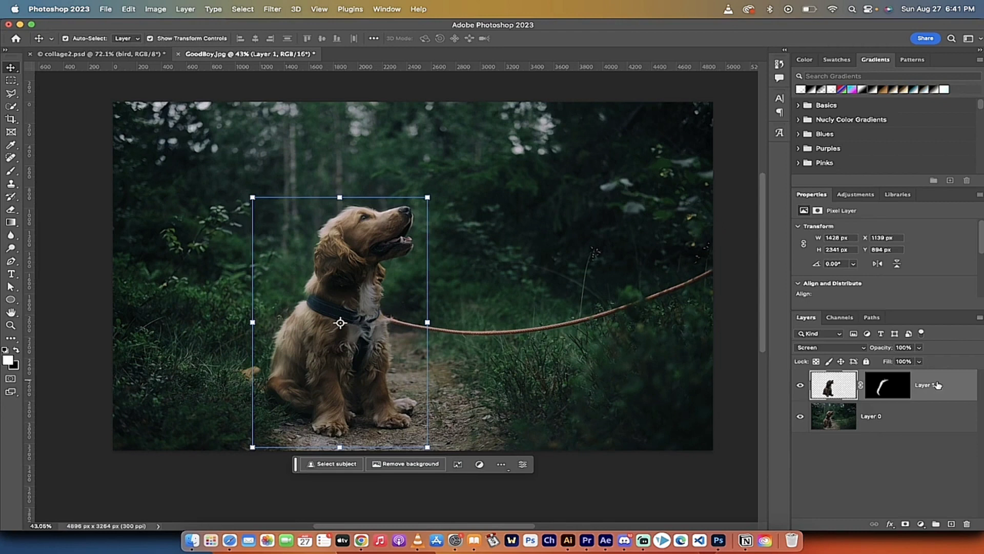
Delete the masked dog layer, Layer 1, and select the remaining Layer 0
key("Delete")
left_click(860, 468)
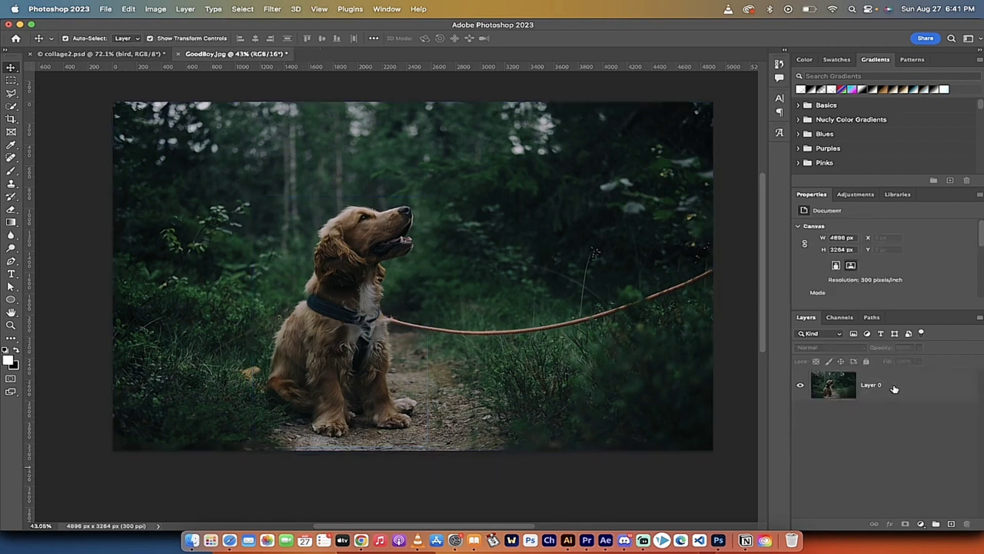
left_click(895, 388)
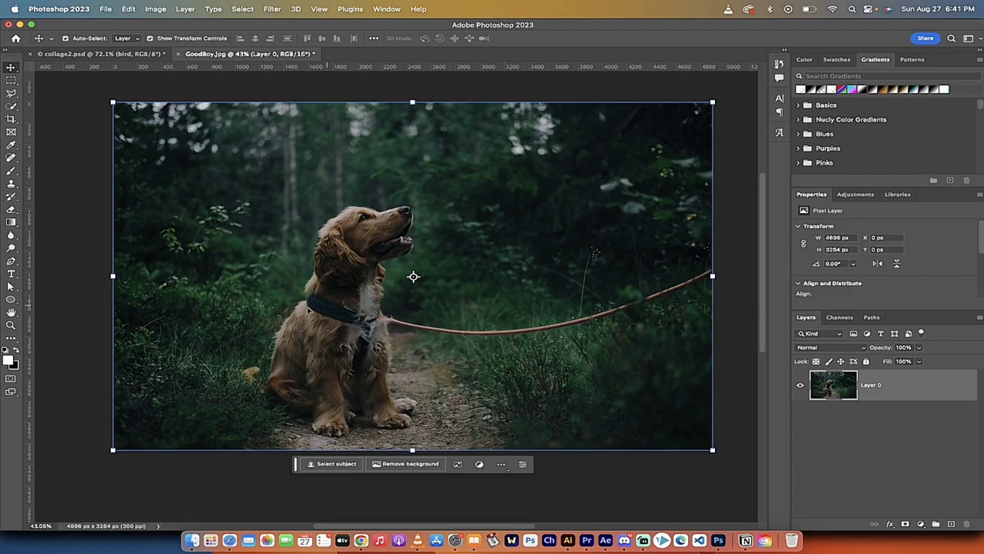
Select the dog using the Quick Selection Tool's Select Subject with Cloud (Detailed results) processing
left_click(12, 108)
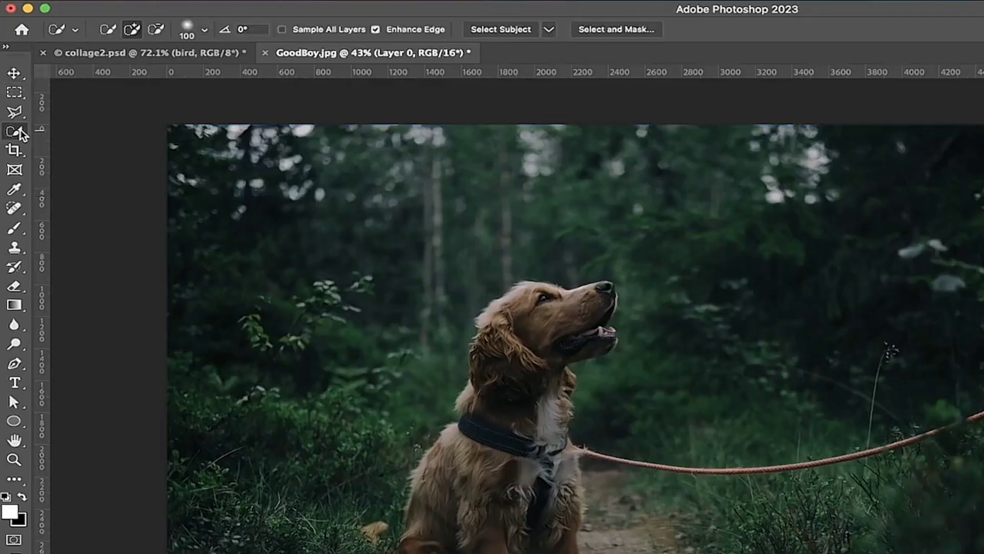
left_click(21, 133)
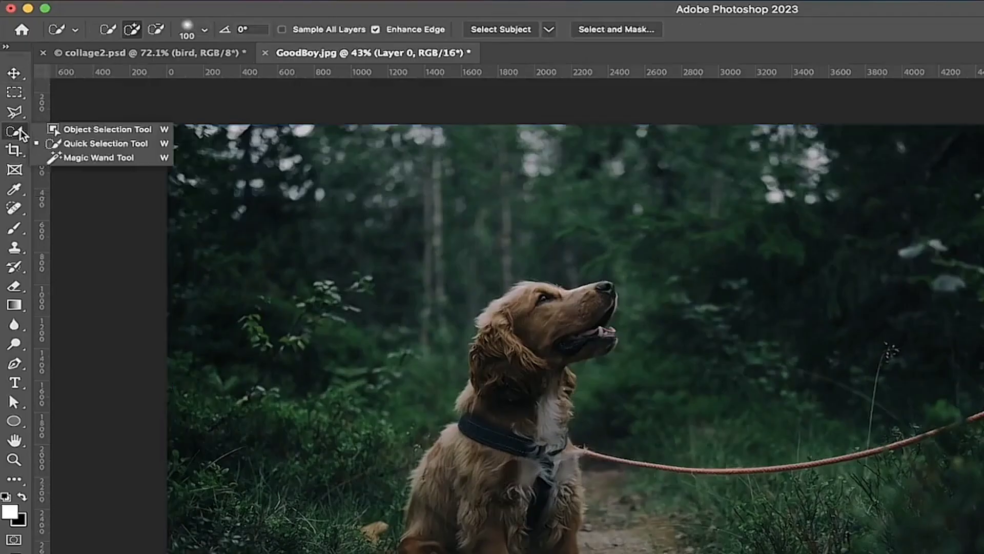
left_click(91, 144)
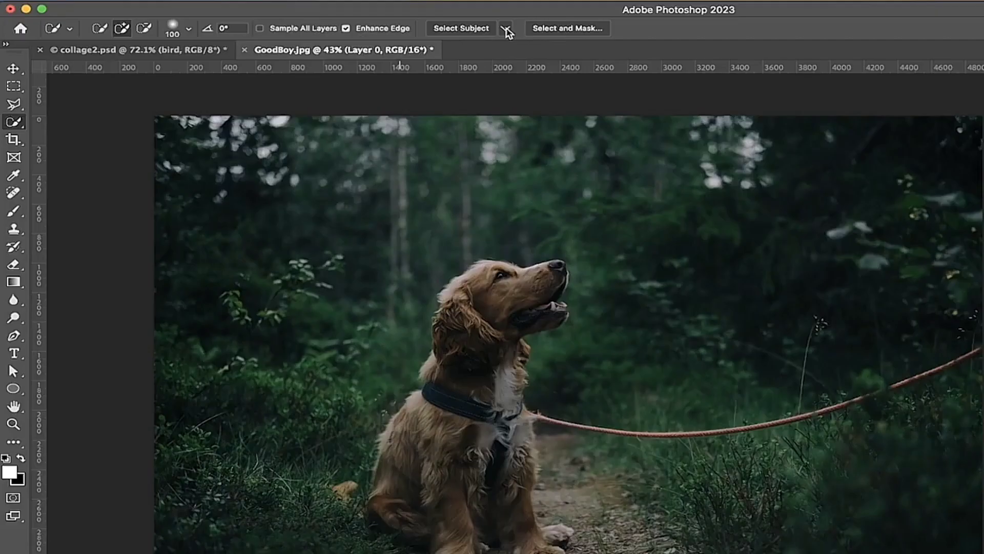
left_click(507, 29)
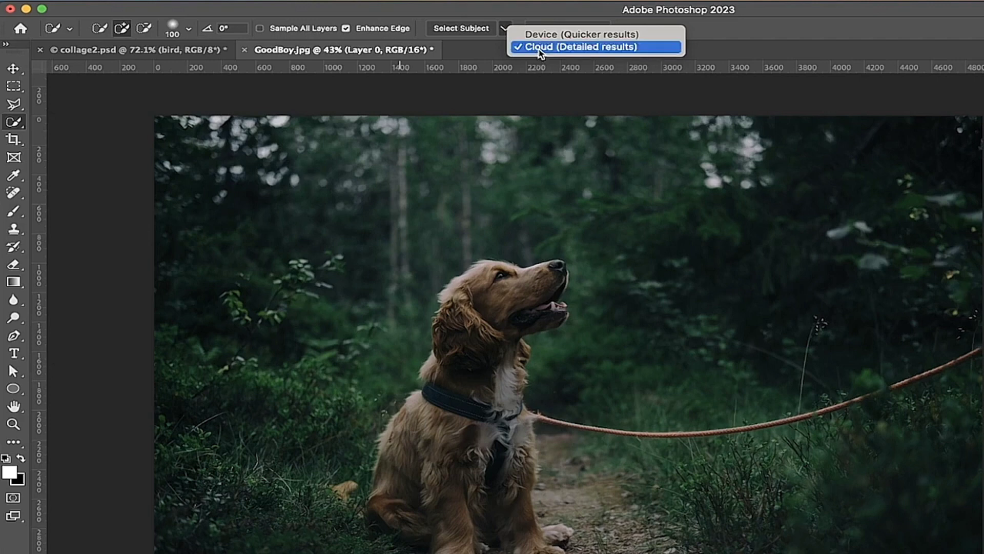
left_click(535, 15)
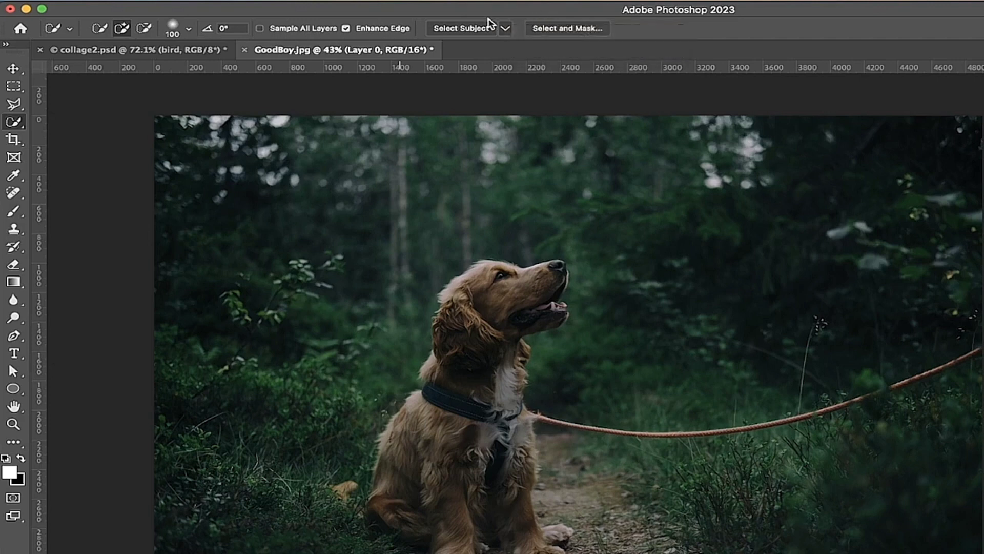
left_click(467, 29)
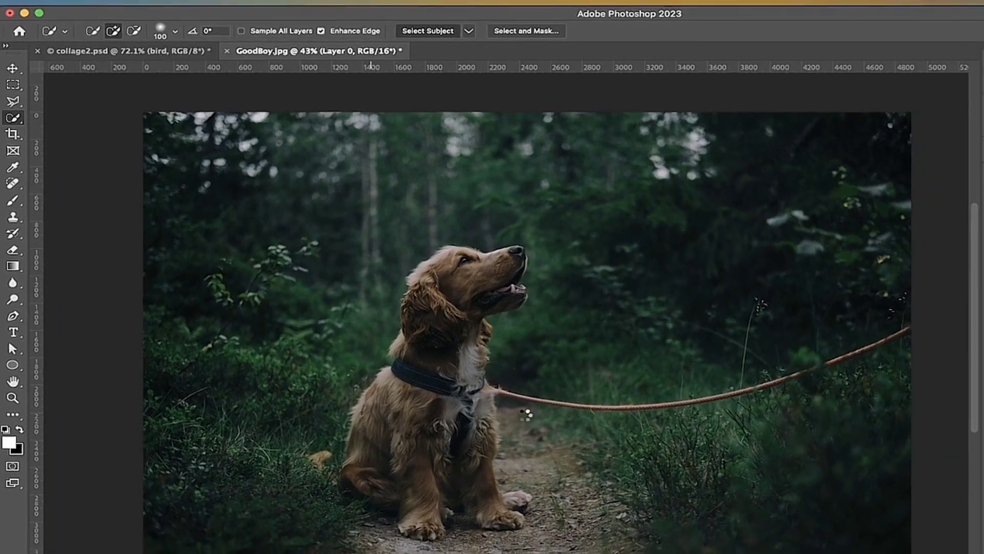
Subtract the leash beside the dog's chest from the selection with the Quick Selection Tool
scroll(495, 367, "up", 3)
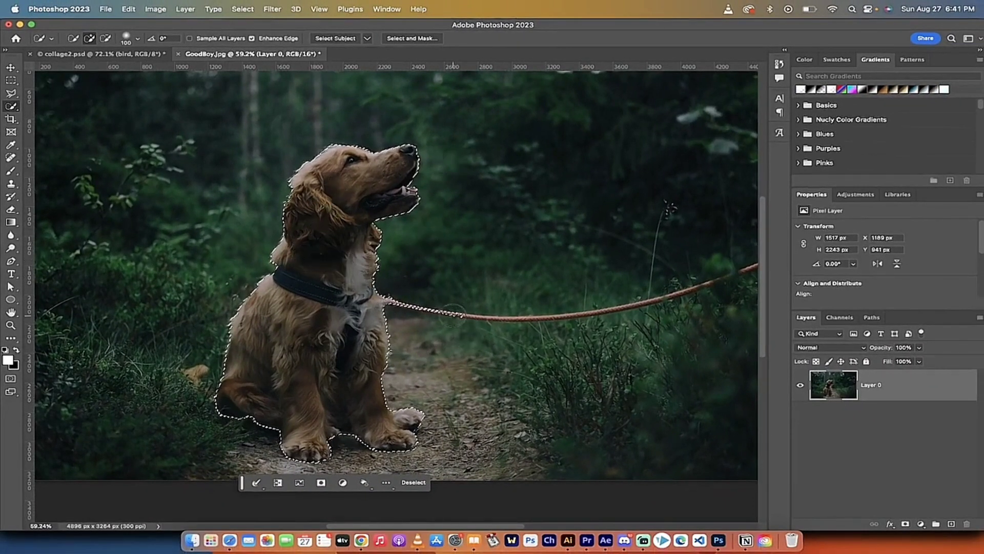
key("alt")
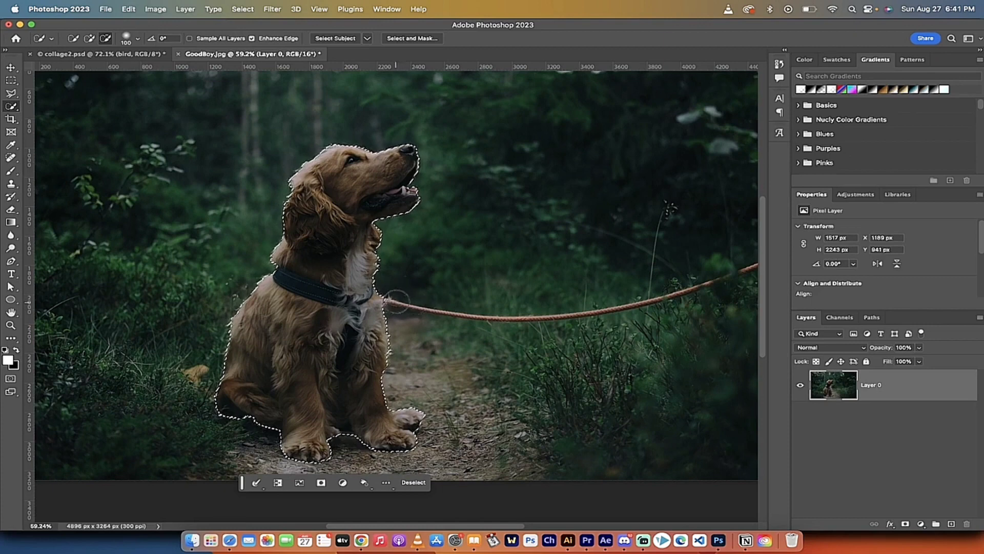
left_click(404, 299, "alt")
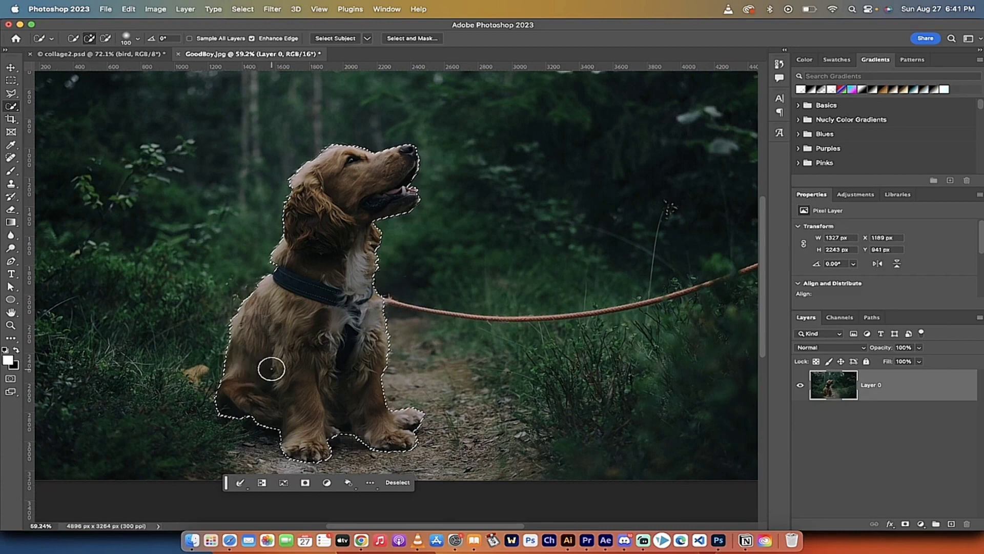
mouse_move(404, 288)
left_mouse_down()
mouse_move(451, 307)
mouse_move(510, 314)
left_mouse_up()
key("super+z")
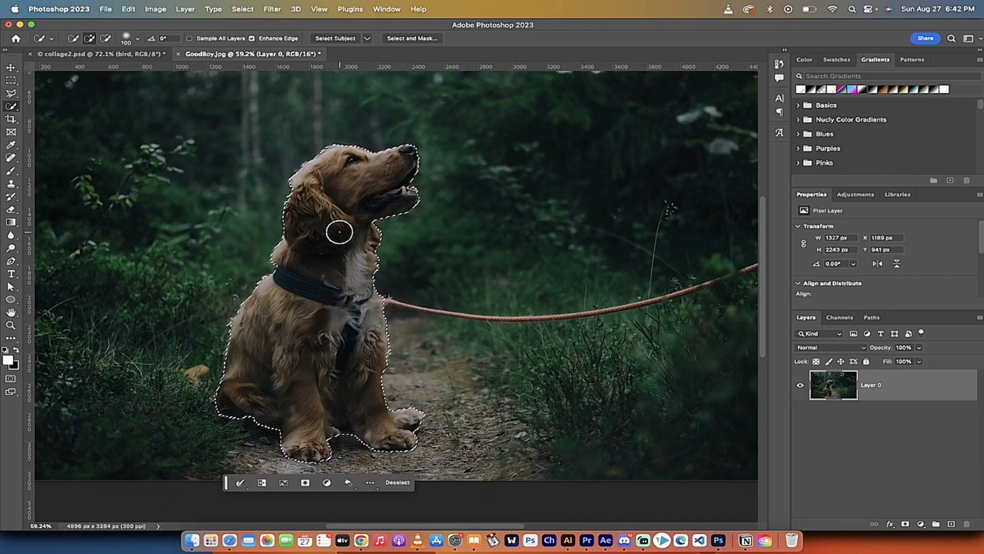
Copy the selected dog onto a new layer and check the cutout by toggling Layer 0's visibility
scroll(340, 232, "down", 3)
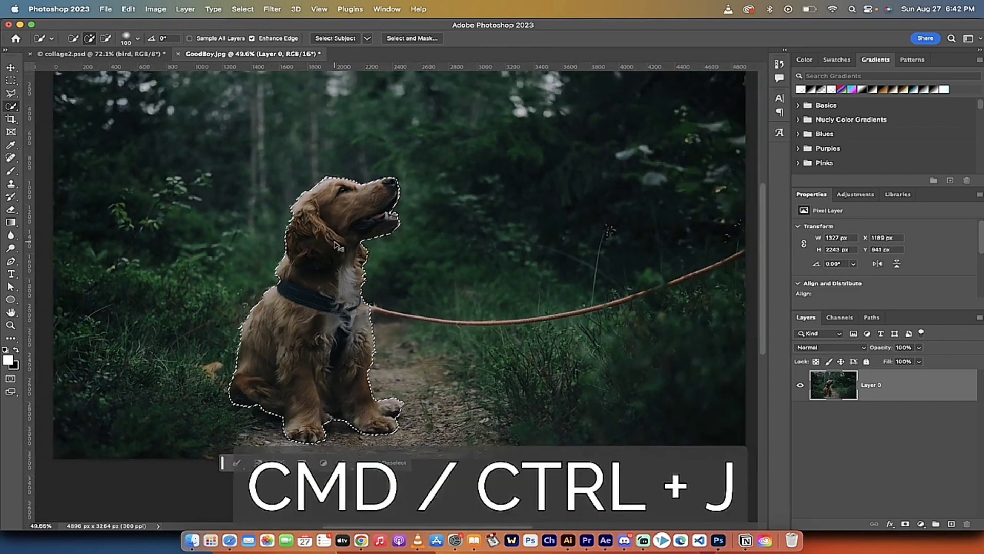
key("super+j")
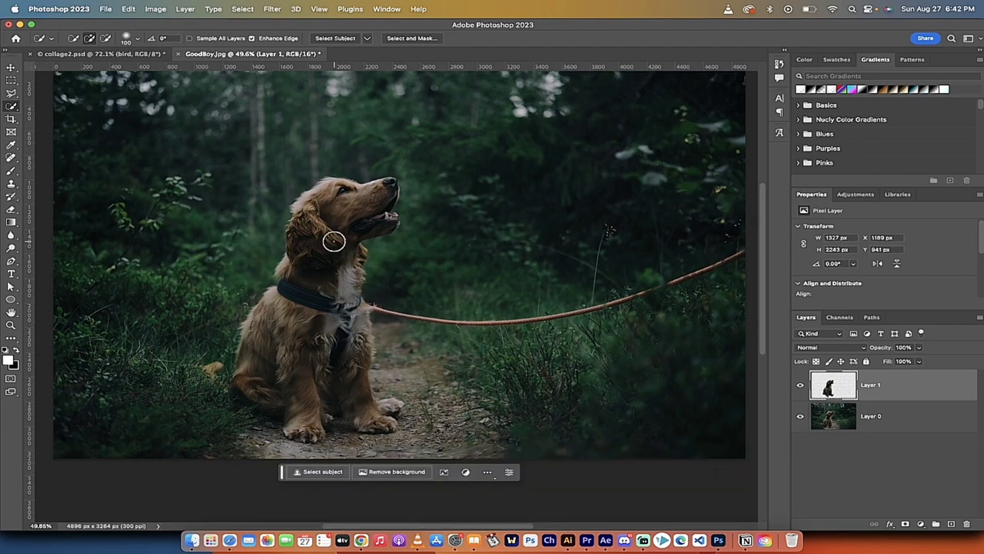
left_click(800, 416)
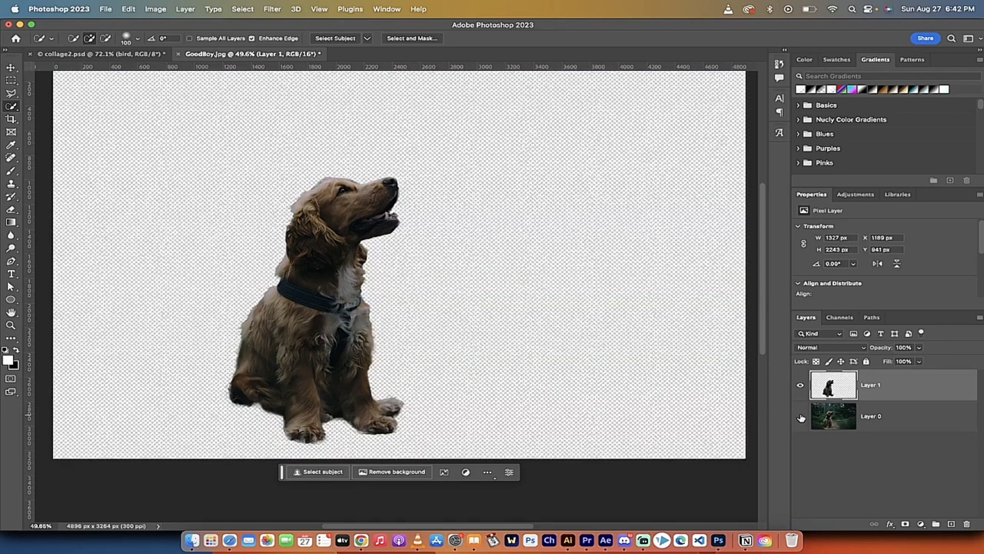
left_click(801, 417)
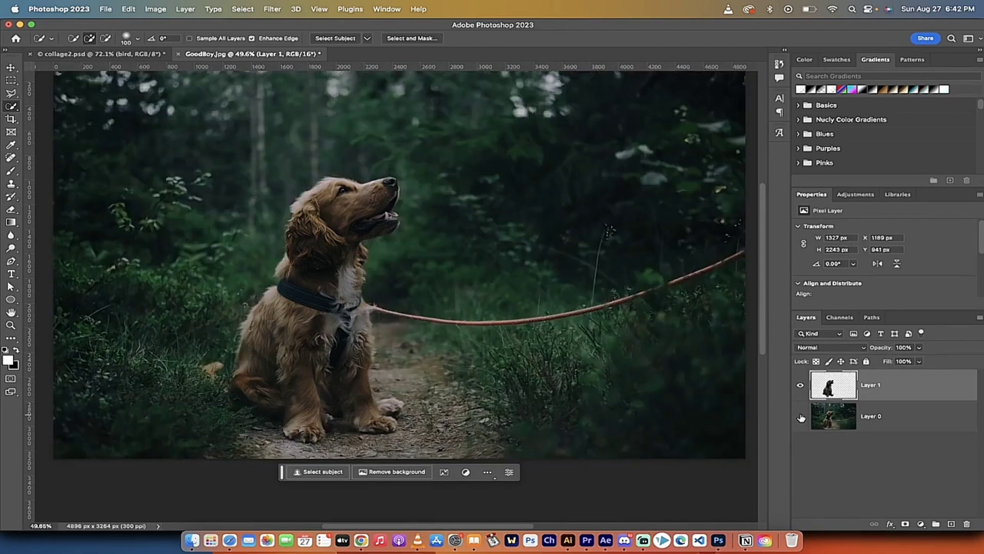
left_click(801, 417)
left_click(801, 417)
scroll(635, 352, "down", 2)
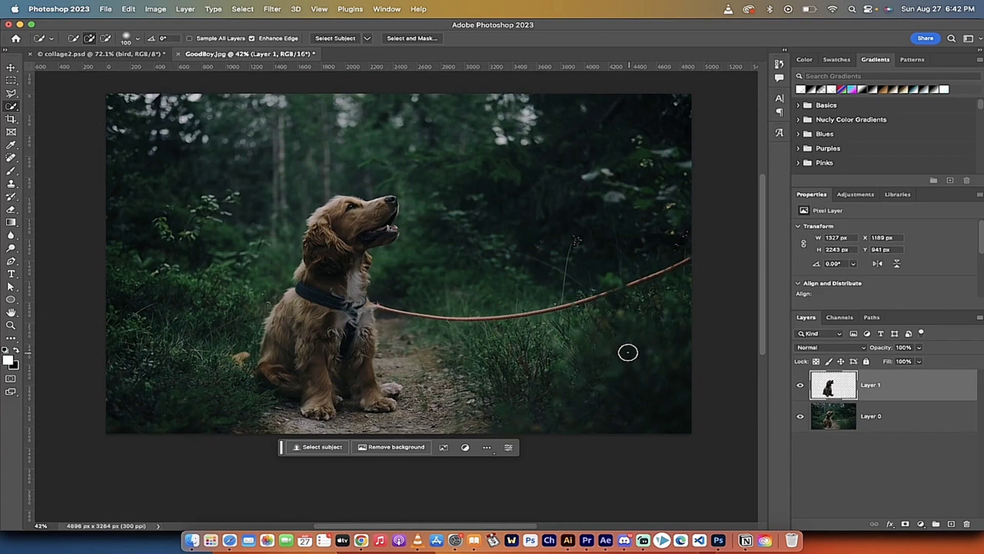
Apply a Gaussian Blur with a 20.4-pixel radius to the dog cutout layer and compare it with the original
left_click(269, 4)
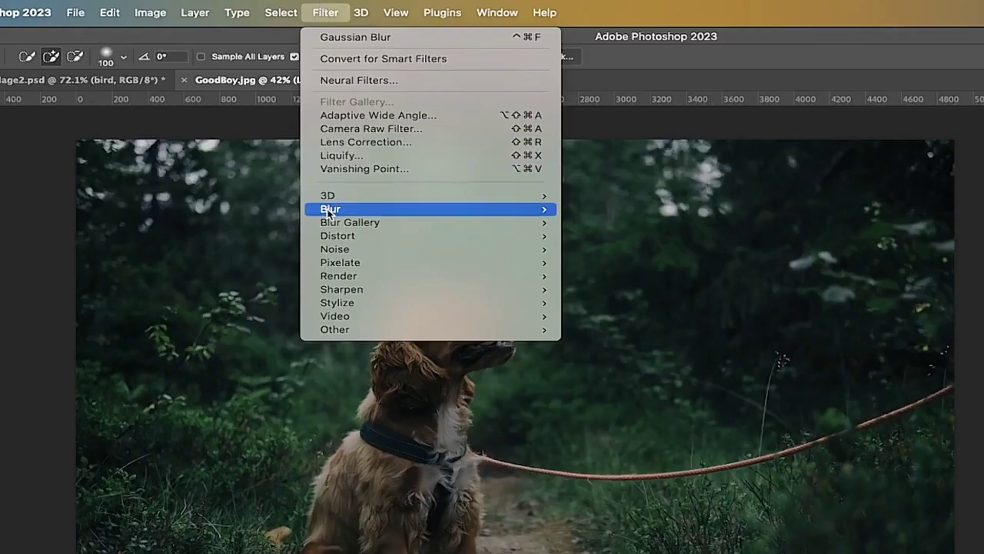
mouse_move(273, 141)
left_click(653, 266)
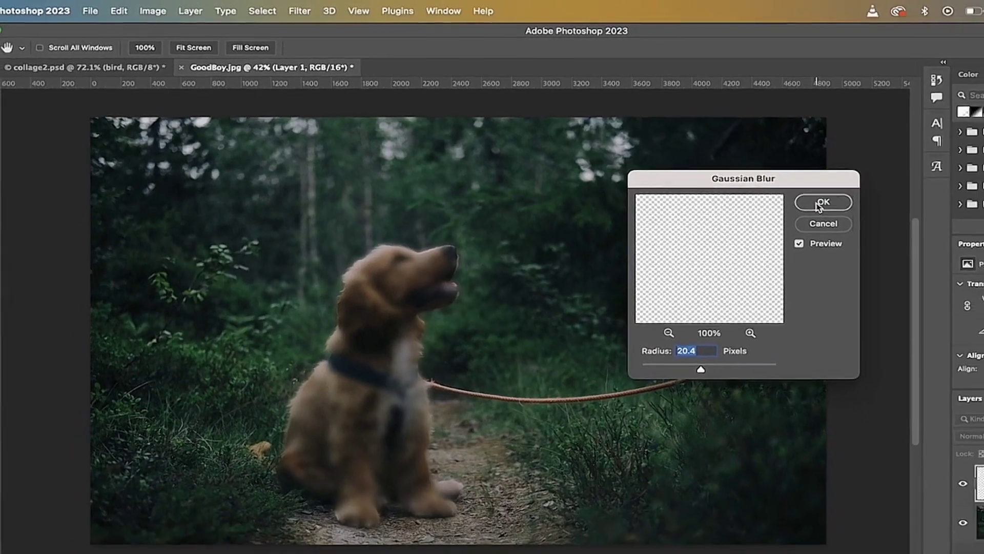
left_click(820, 204)
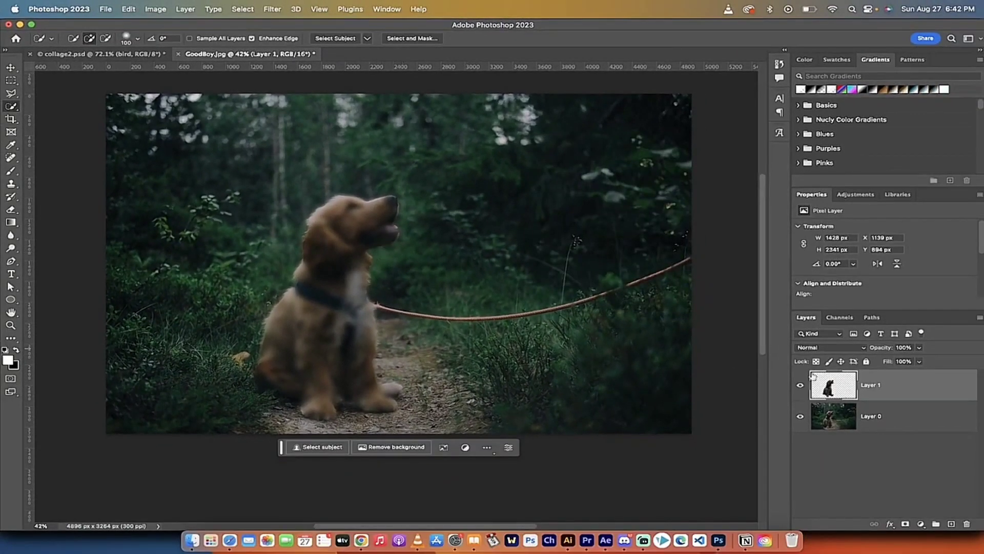
left_click(801, 385)
left_click(800, 386)
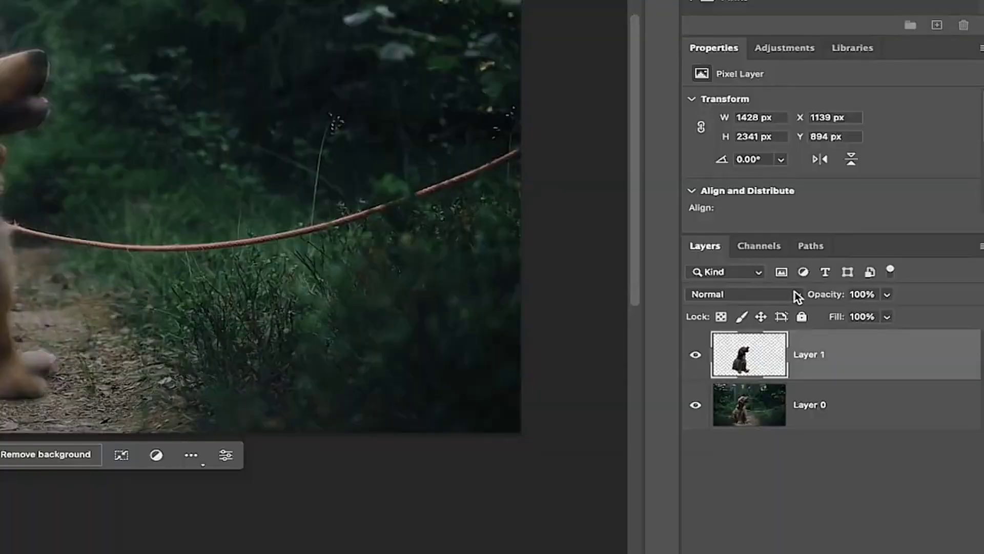
Set Layer 1's blending mode to Screen and compare the glow by toggling the layer's visibility
left_click(796, 294)
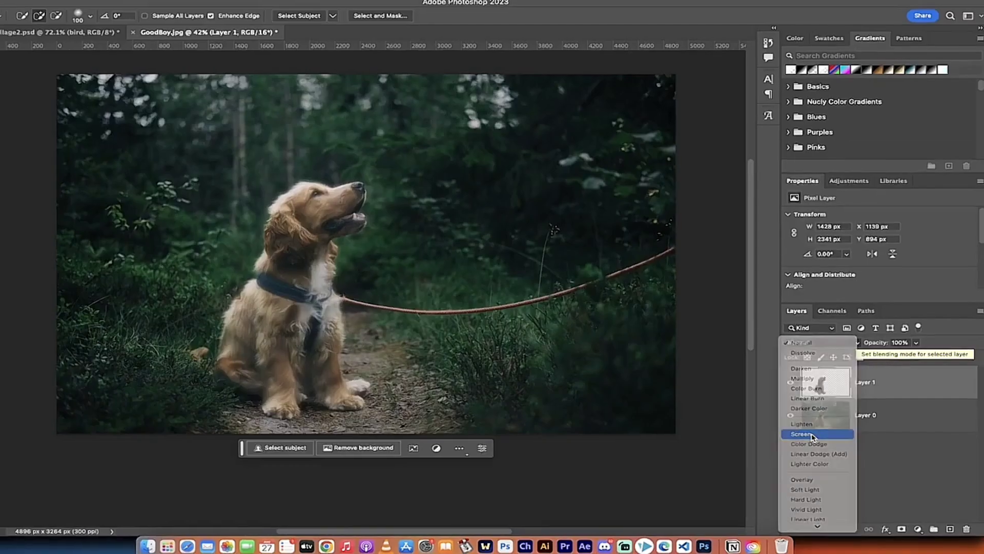
left_click(728, 433)
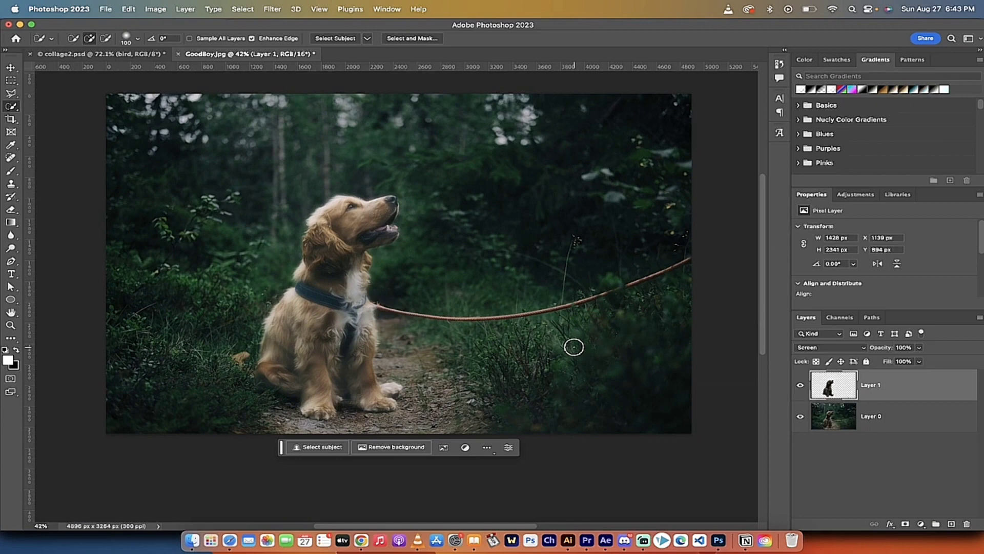
scroll(373, 229, "up", 2)
scroll(374, 228, "down", 1)
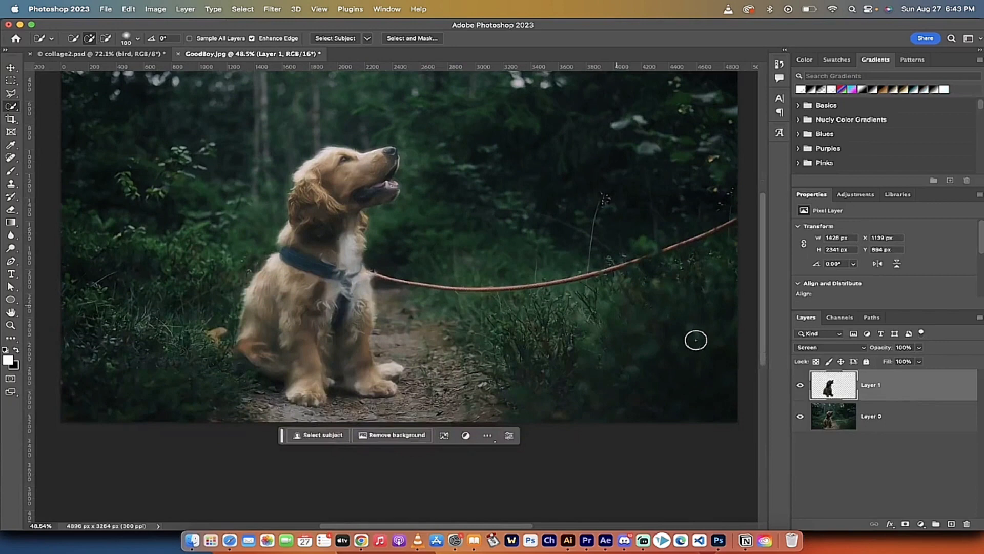
left_click(800, 384)
left_click(800, 384)
scroll(498, 300, "down", 2)
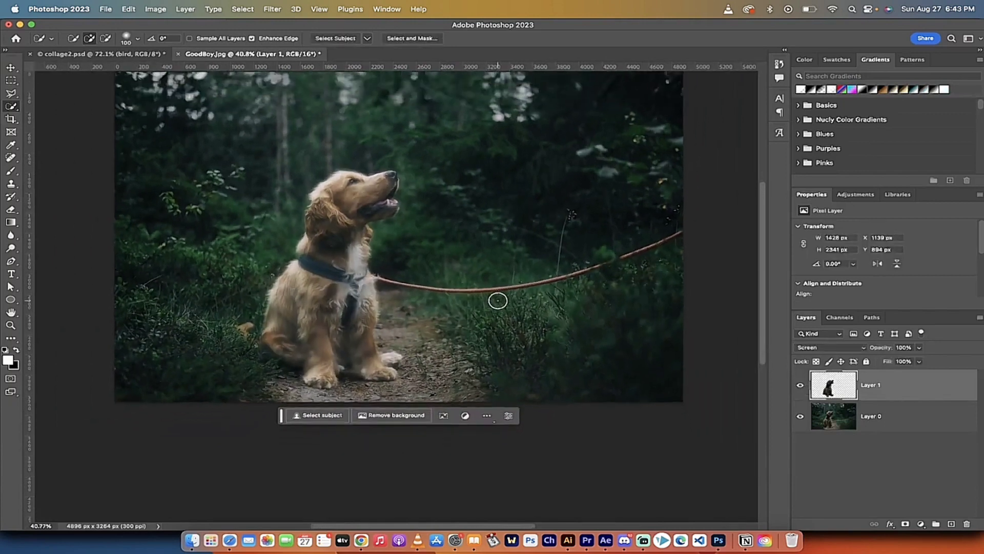
scroll(497, 301, "up", 1)
scroll(497, 303, "right", 1)
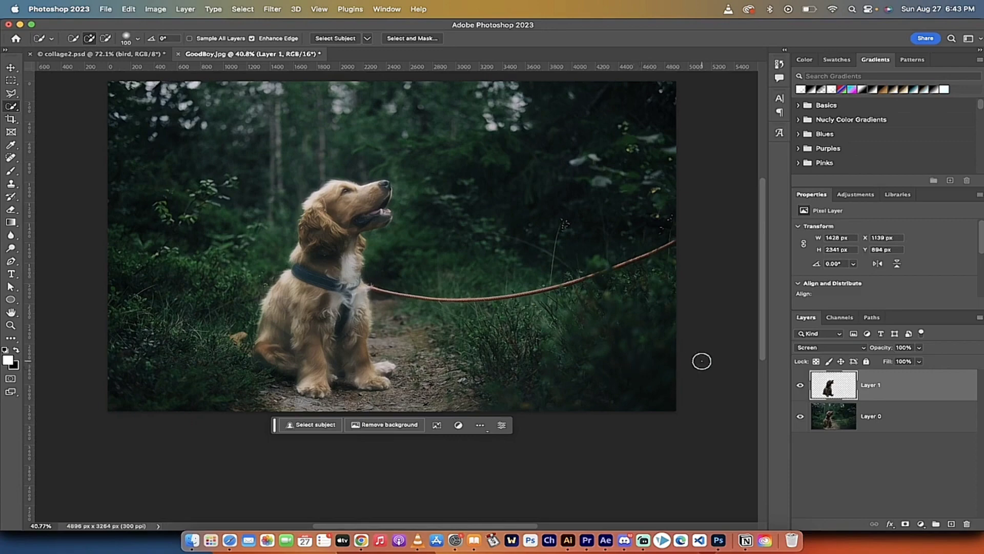
Add a black layer mask to Layer 1 that hides the whole glow, and make the mask active
key("alt")
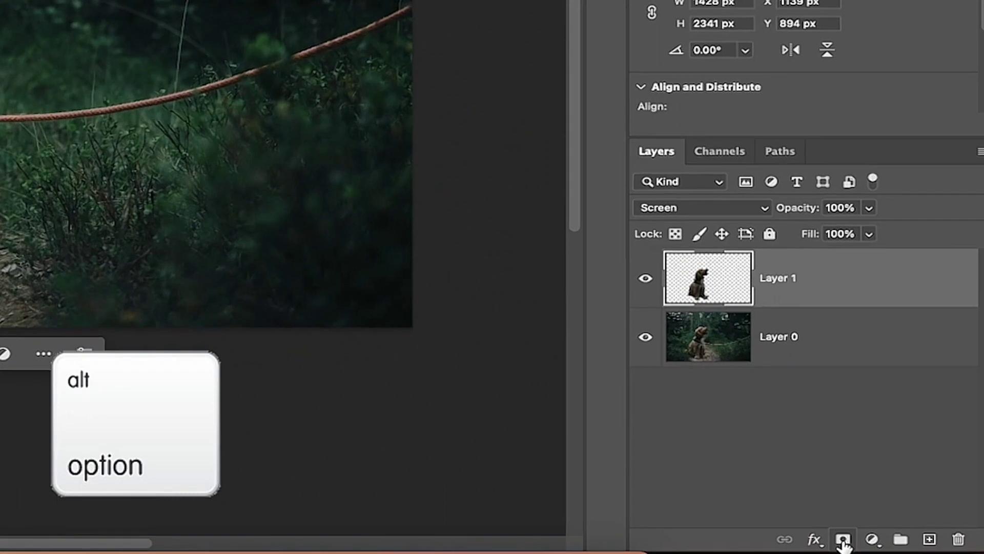
left_click(844, 540, "alt")
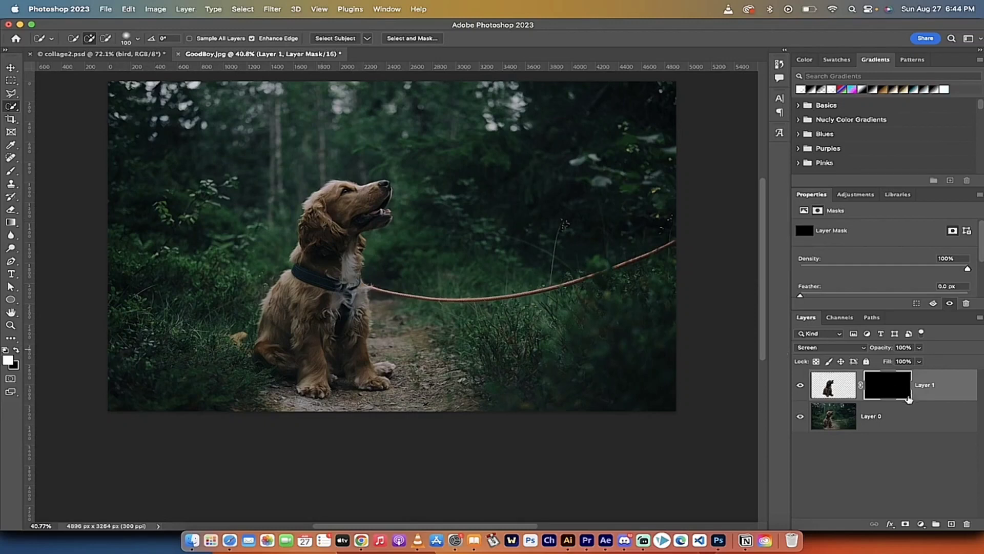
left_click(892, 391)
Set up the Brush tool with a Soft Round tip, 175 px size, 0% hardness and 8% flow
left_click(11, 171)
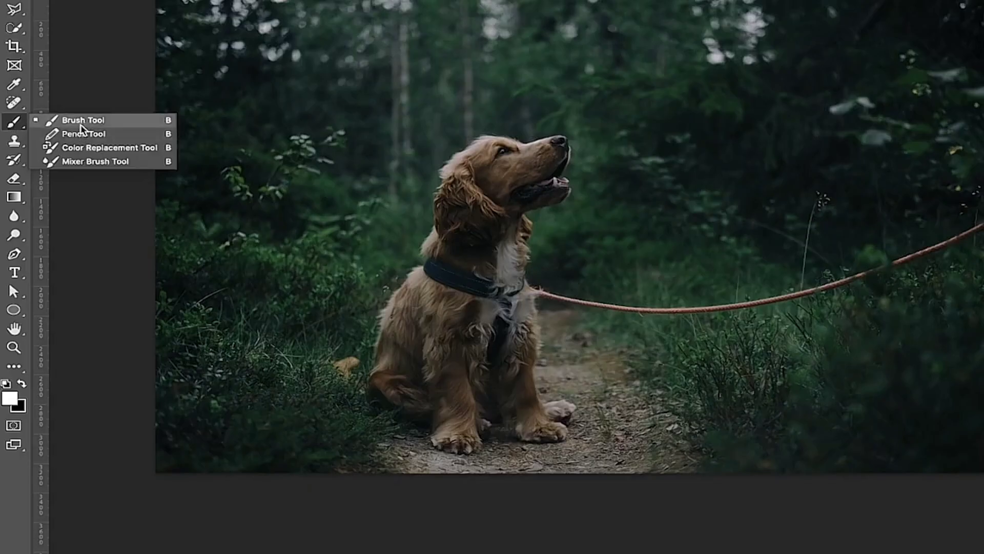
left_click(81, 124)
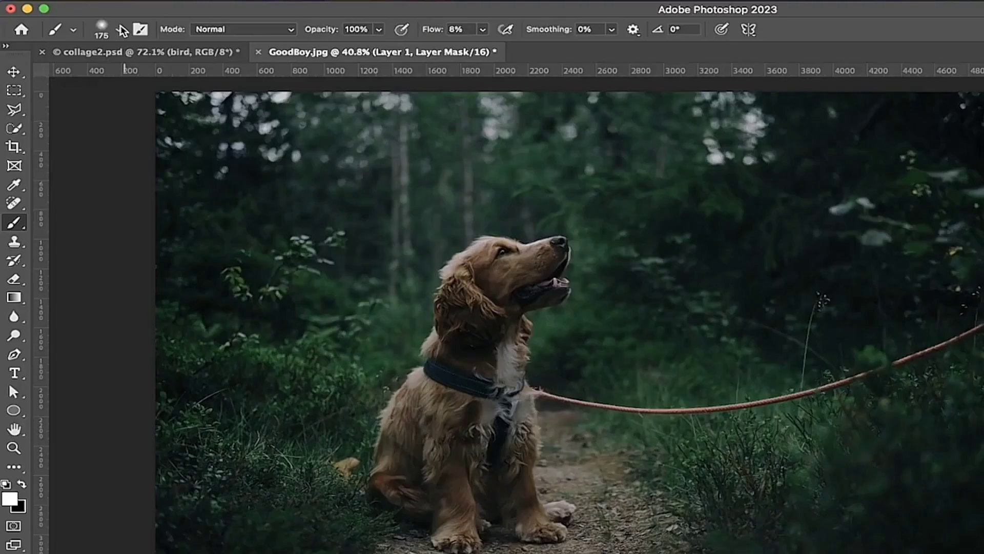
left_click(119, 30)
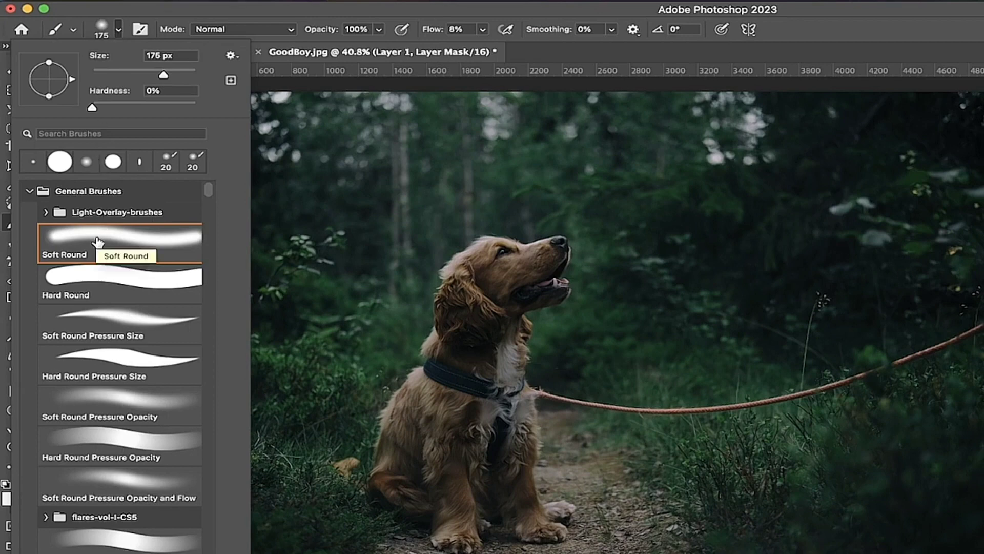
left_click(119, 31)
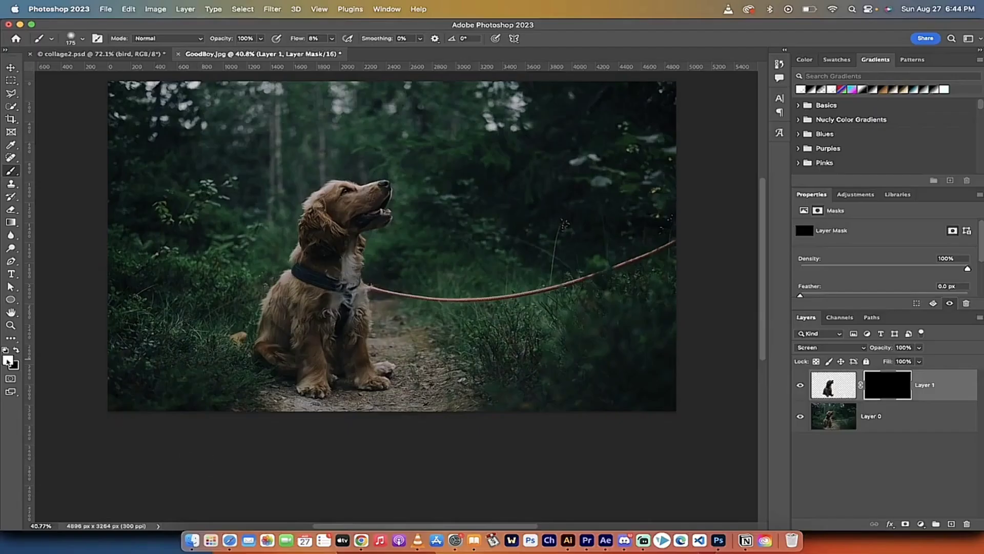
scroll(281, 278, "up", 4)
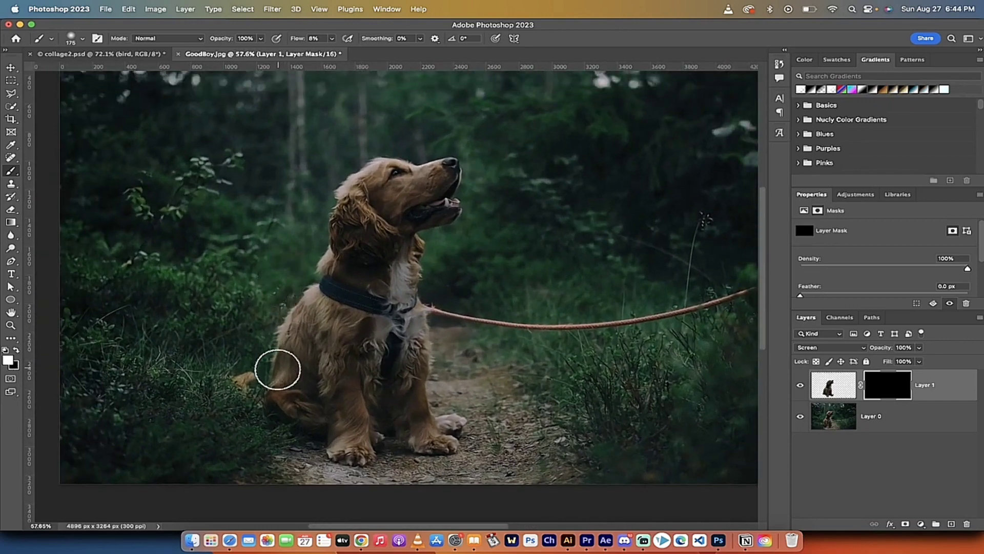
left_click(332, 38)
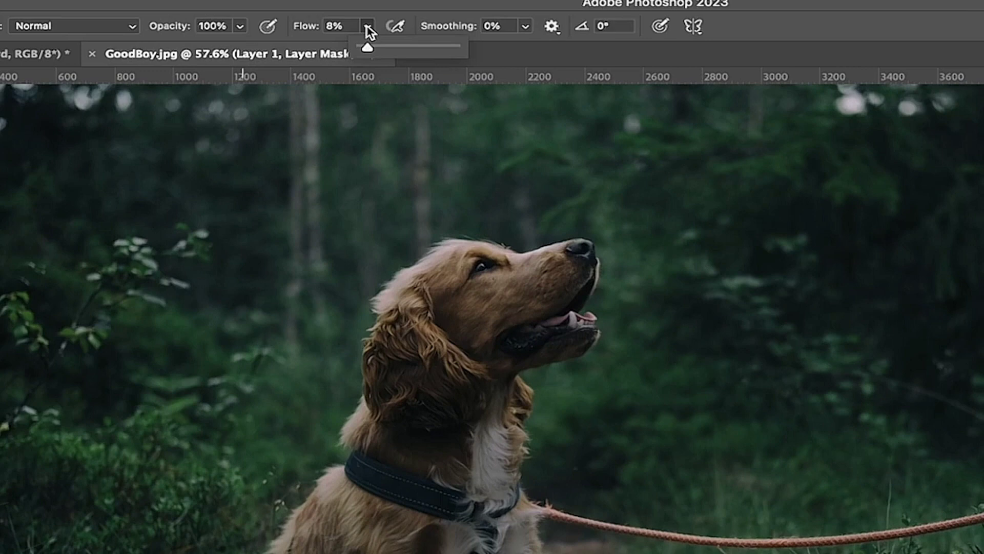
left_click(367, 26)
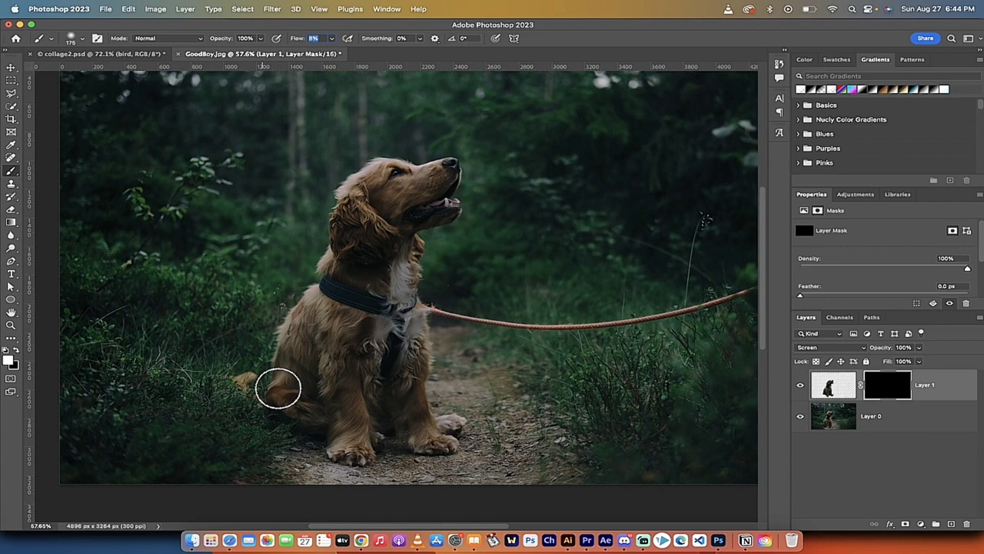
Paint white on Layer 1's mask along the dog's back and head to reveal the glow, and compare before and after
left_click_drag(278, 387, 301, 293)
mouse_move(392, 195)
left_mouse_down()
mouse_move(420, 161)
mouse_move(391, 155)
mouse_move(359, 181)
mouse_move(341, 227)
mouse_move(348, 194)
mouse_move(334, 206)
mouse_move(318, 287)
mouse_move(280, 353)
left_mouse_up()
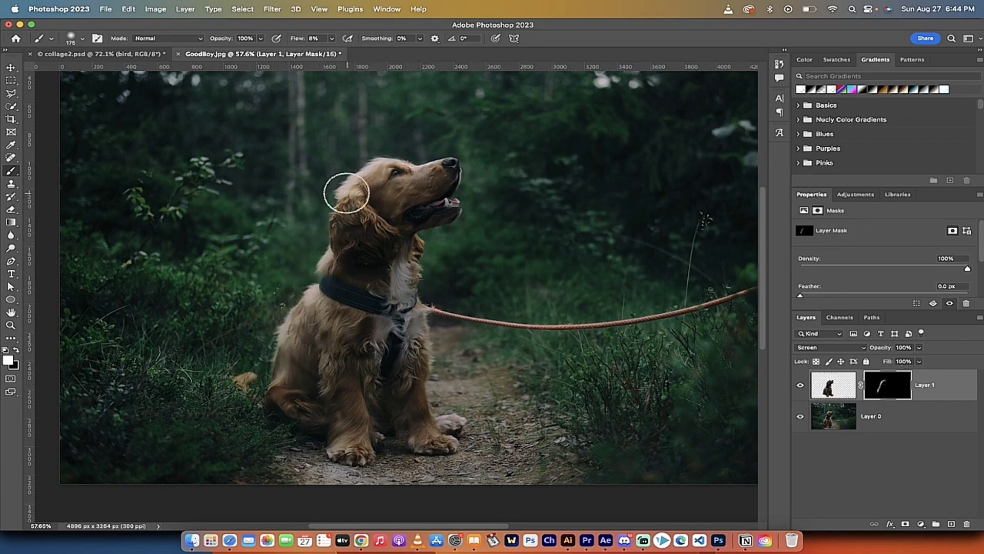
mouse_move(337, 239)
left_mouse_down()
mouse_move(316, 286)
mouse_move(337, 227)
mouse_move(296, 303)
mouse_move(283, 409)
left_mouse_up()
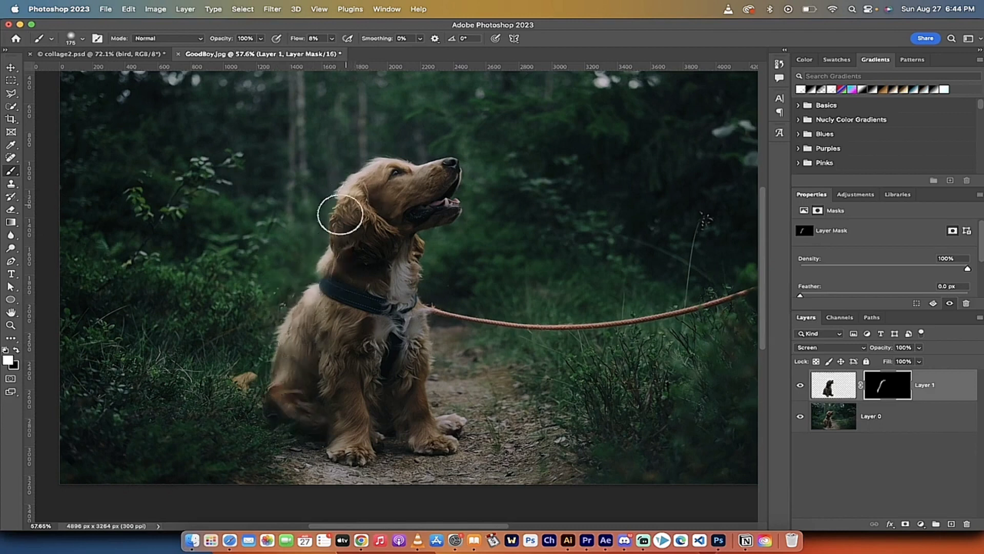
mouse_move(358, 184)
left_mouse_down()
mouse_move(386, 195)
mouse_move(403, 184)
mouse_move(356, 205)
mouse_move(368, 201)
mouse_move(369, 184)
mouse_move(326, 242)
left_mouse_up()
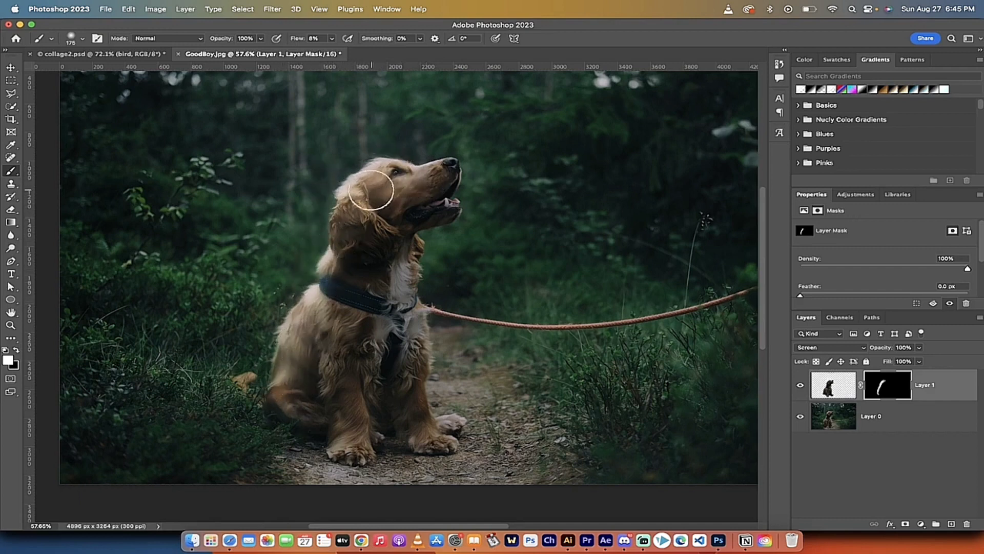
left_click(800, 387)
left_click(800, 387)
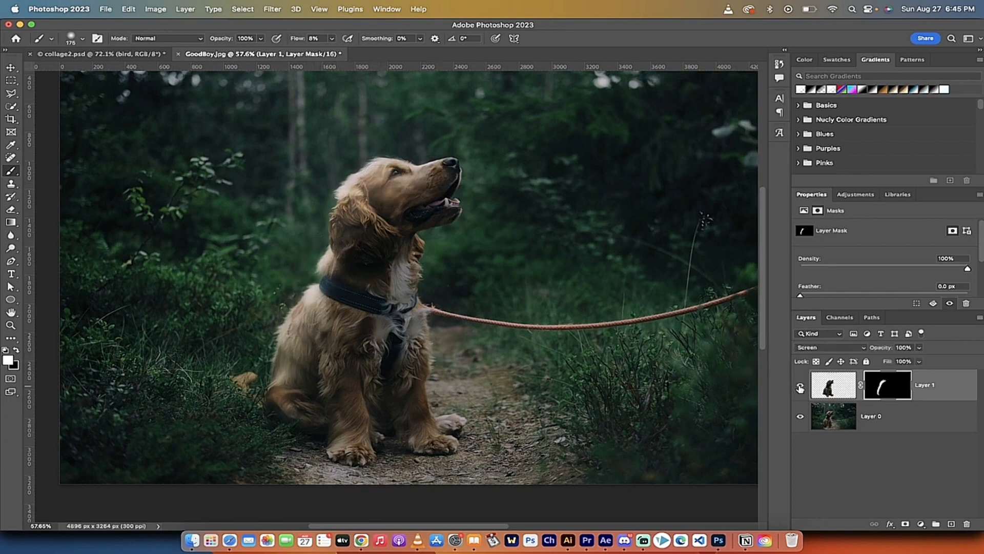